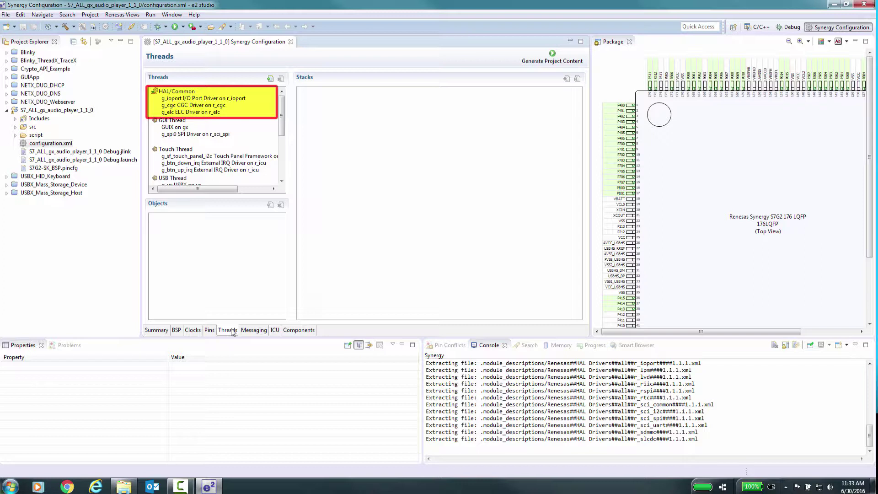
- Add the ThreadX Source framework module to the HAL/Common stacks
click(200, 110)
click(567, 79)
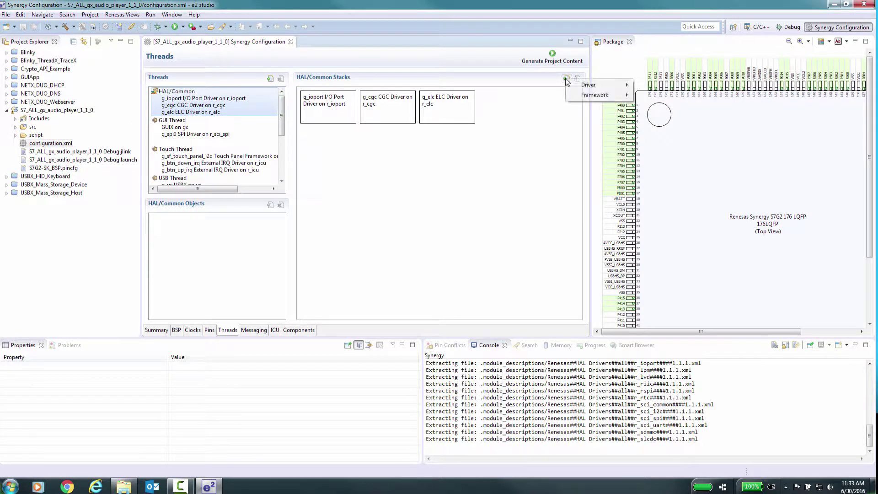
mouse_move(596, 96)
mouse_move(664, 95)
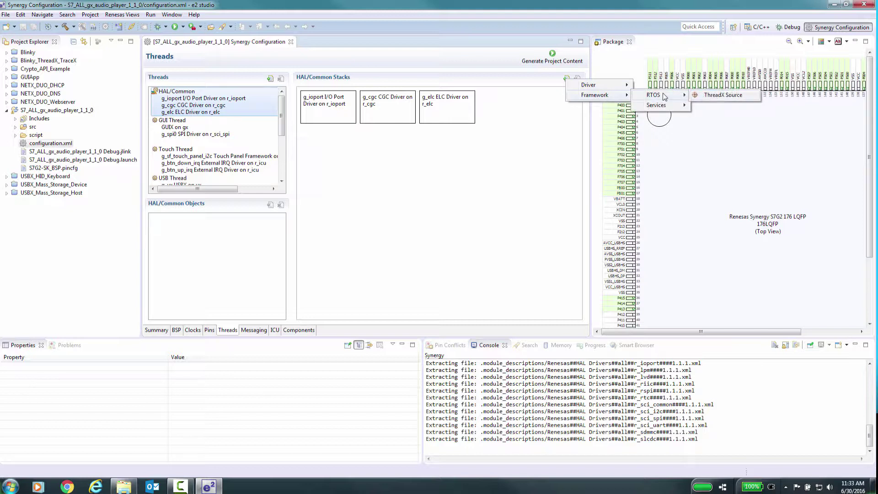
click(715, 97)
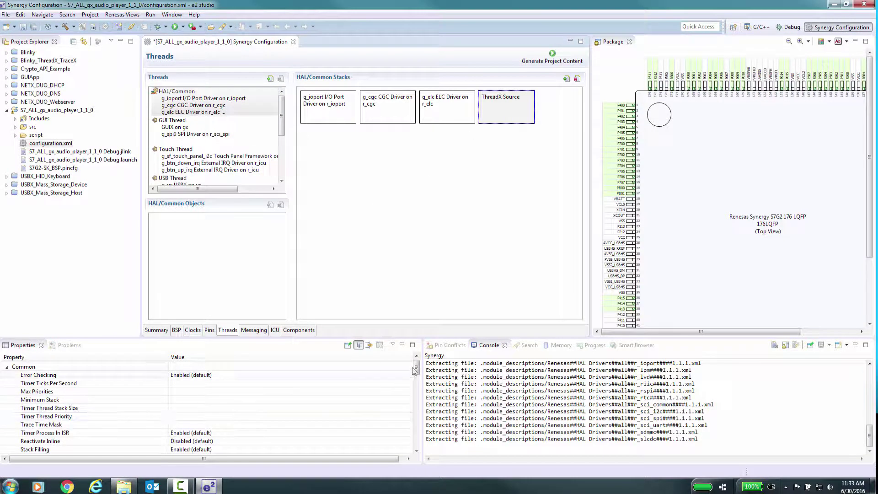
- Set Event Trace to Enabled in the ThreadX Source properties
drag(416, 369, 414, 389)
click(180, 408)
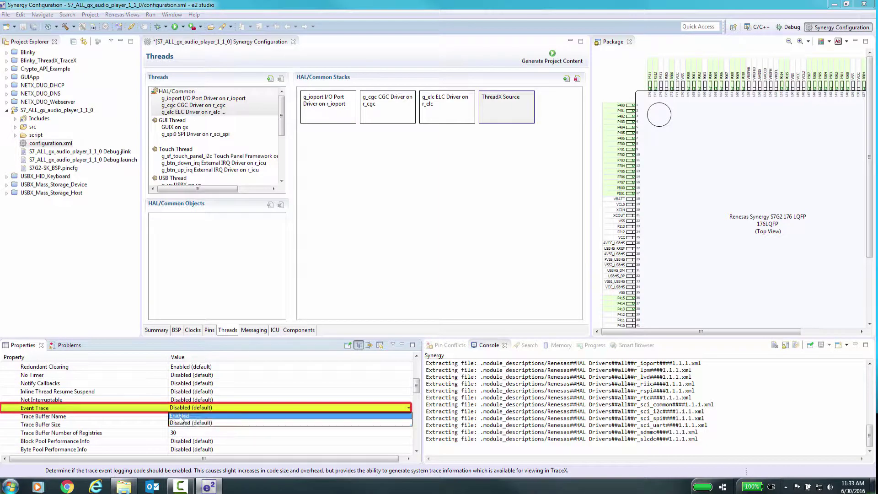
click(181, 416)
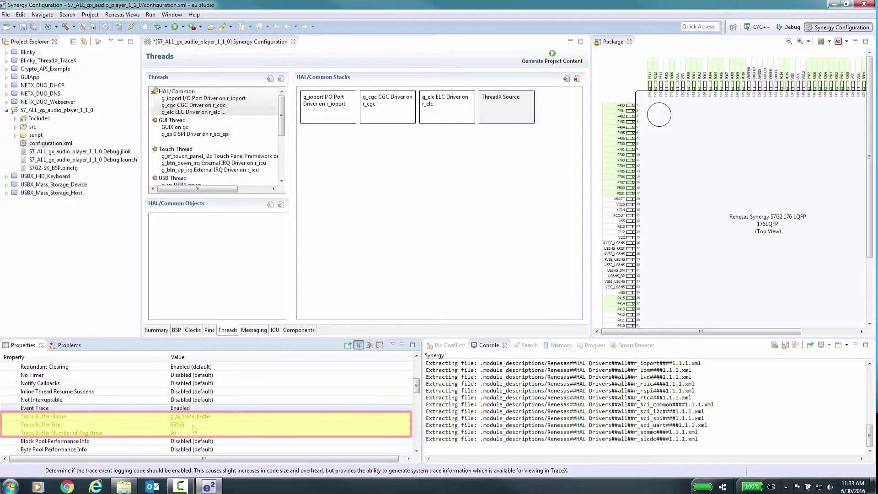
- Add the GUIX Source framework module to the GUI Thread stacks and attach the GUIX library to it
click(192, 134)
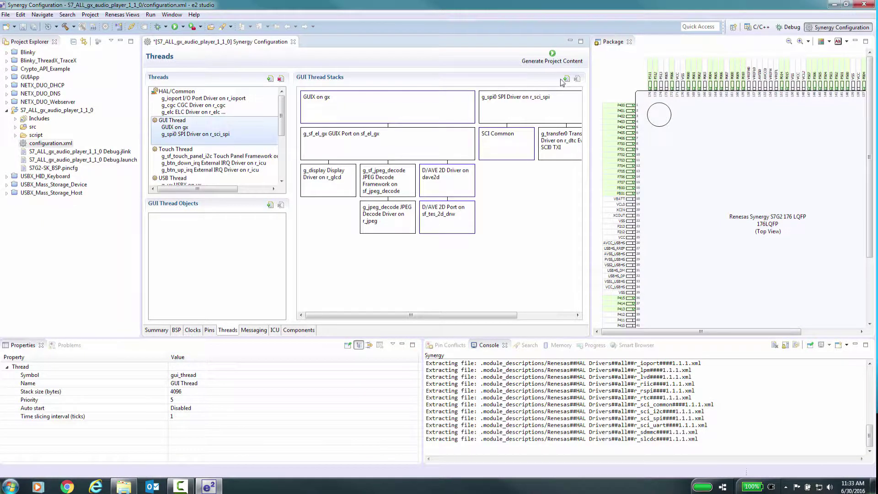
click(565, 80)
mouse_move(594, 94)
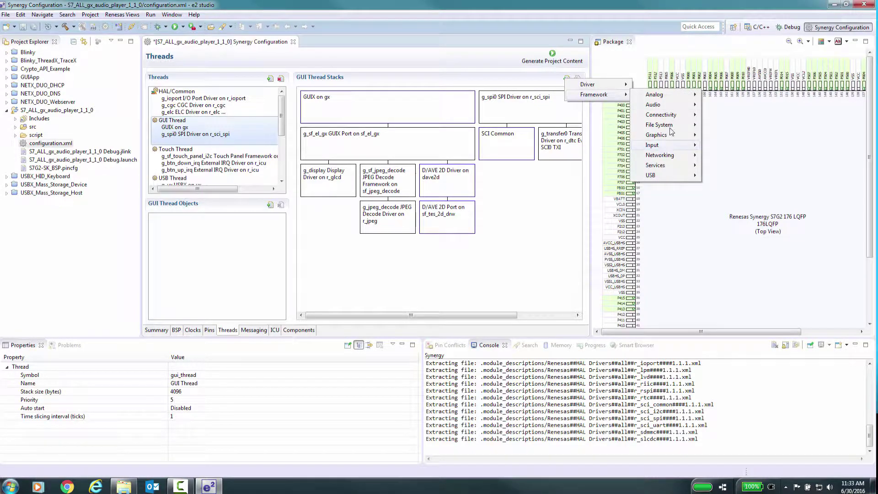
mouse_move(671, 132)
click(739, 144)
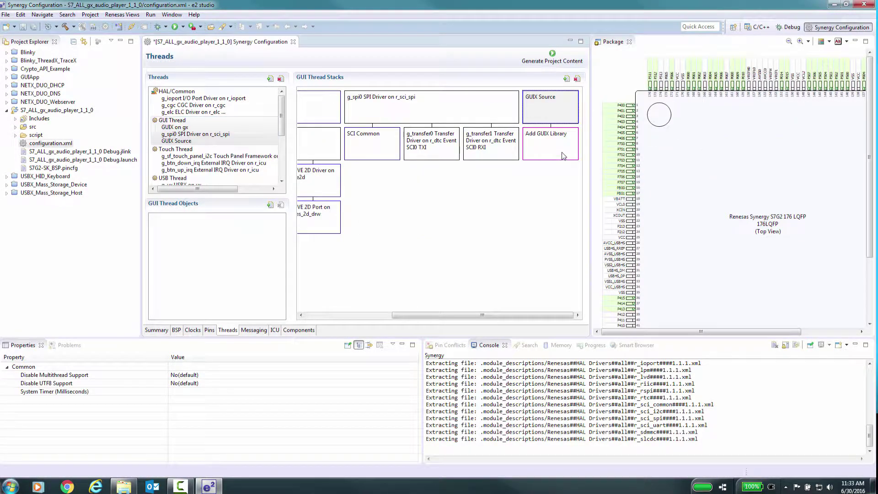
click(564, 156)
mouse_move(586, 167)
click(638, 167)
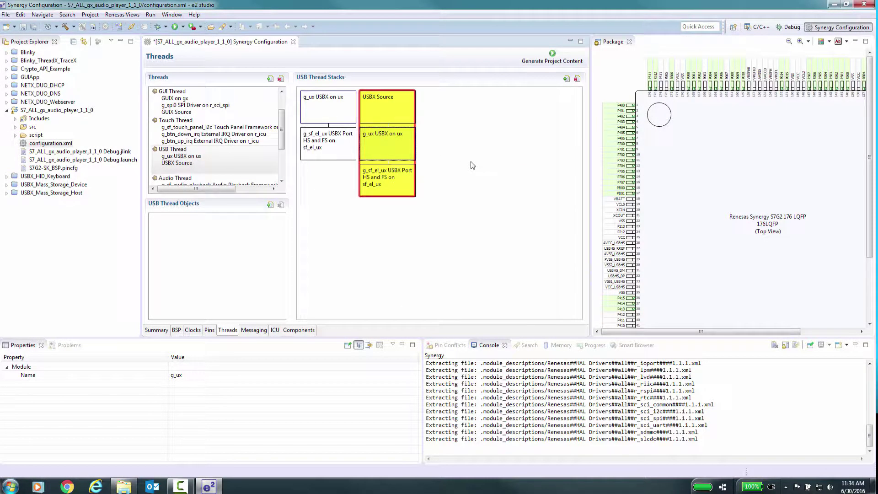
- Build the S7_ALL_gx_audio_player_1_1_0 project
click(65, 28)
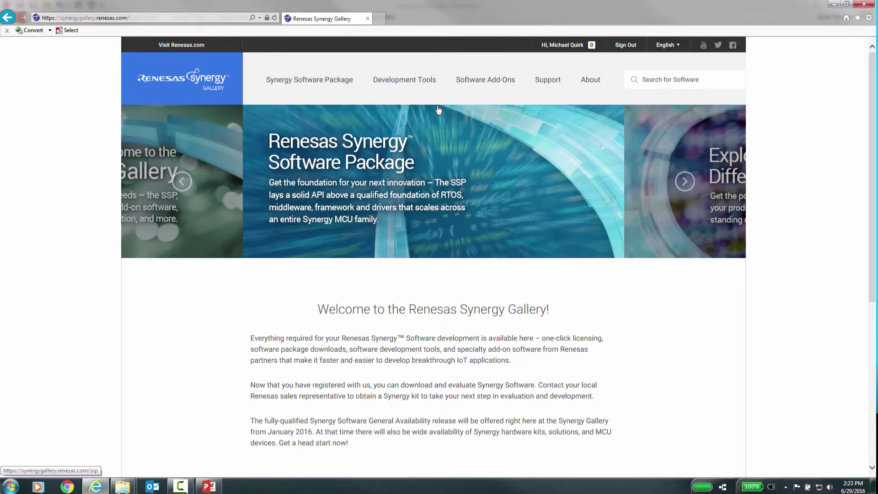
- Switch to the browser and open the TraceX page among the Renesas Synergy Gallery's development tools
mouse_move(418, 82)
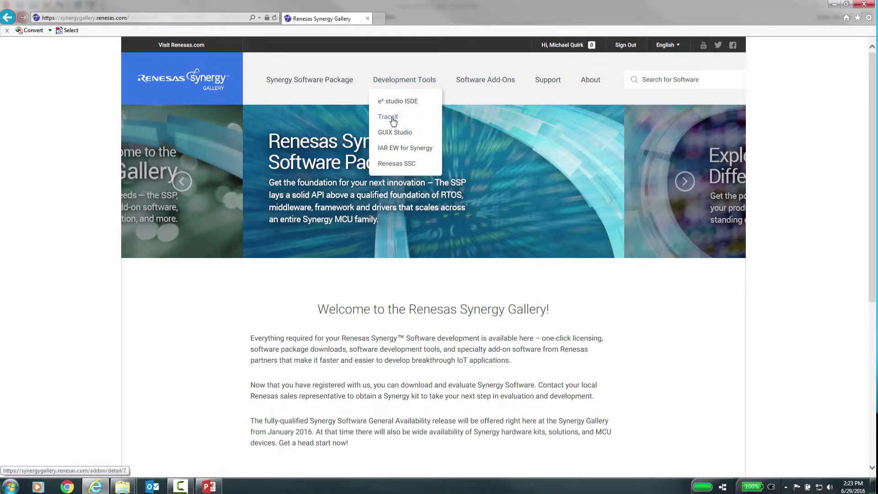
click(392, 119)
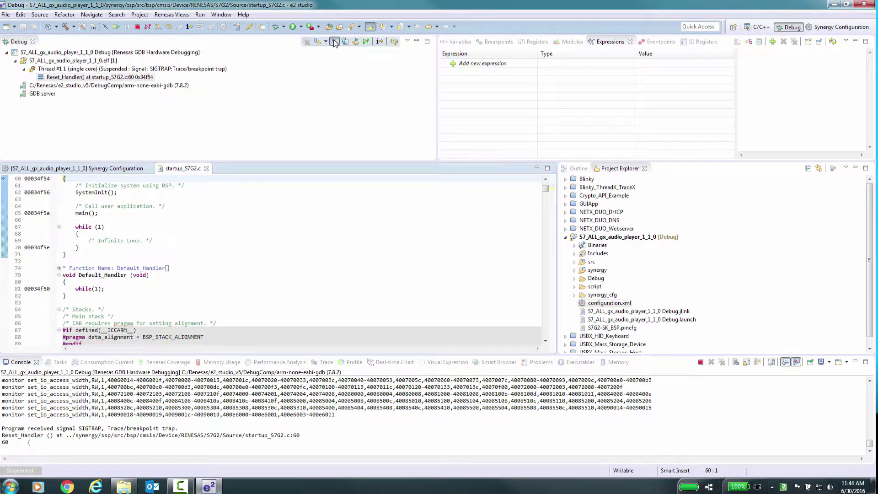
- In the e2 studio debug session, run the program to main() and open the TraceX debugging launch settings
click(116, 26)
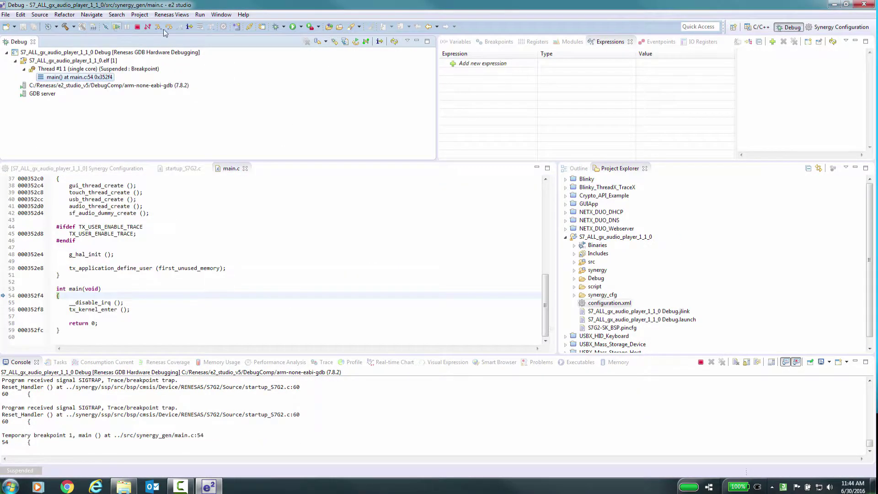
click(200, 14)
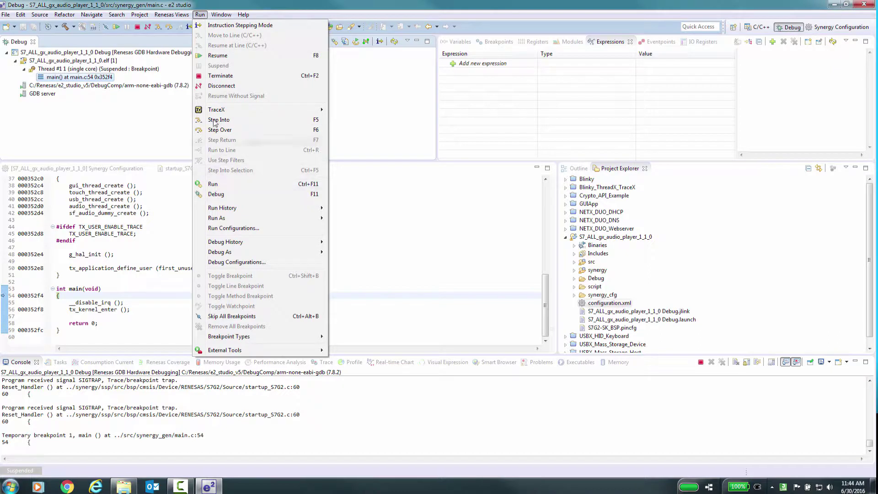
mouse_move(218, 110)
click(352, 110)
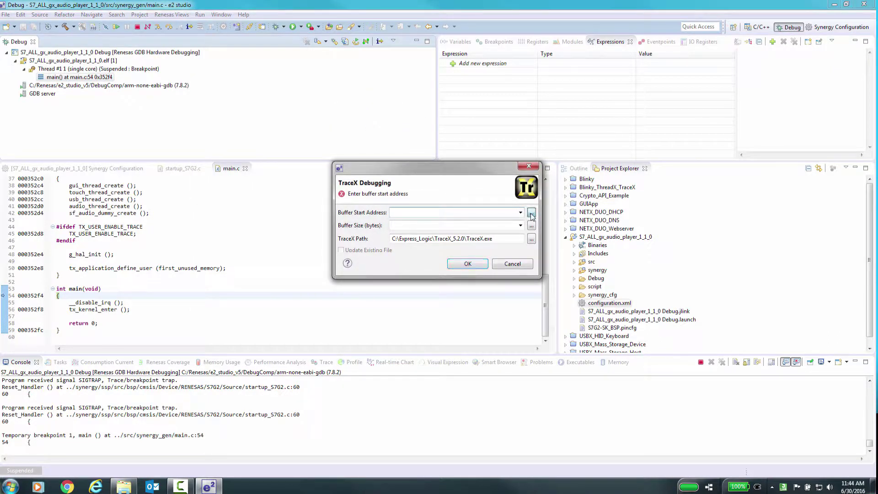
- Launch TraceX debugging with the g_tx_trace_buffer symbol as buffer start address and a buffer size of 65536 bytes
click(531, 213)
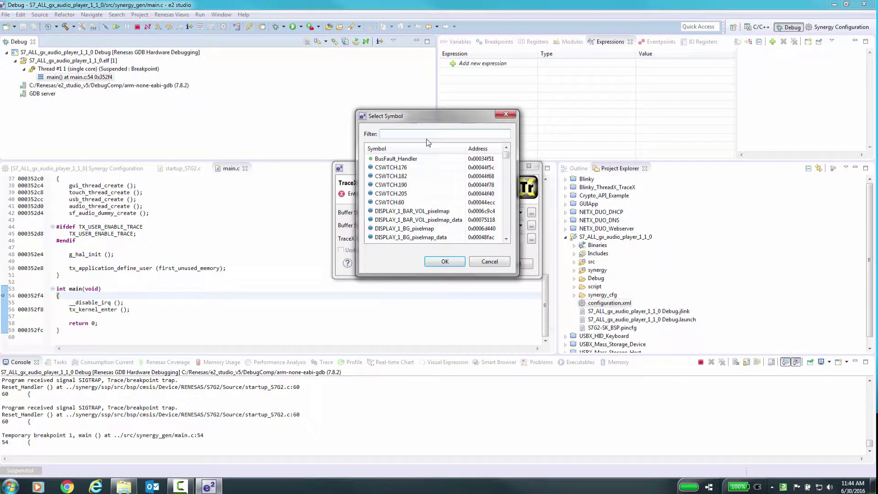
text(g_tx)
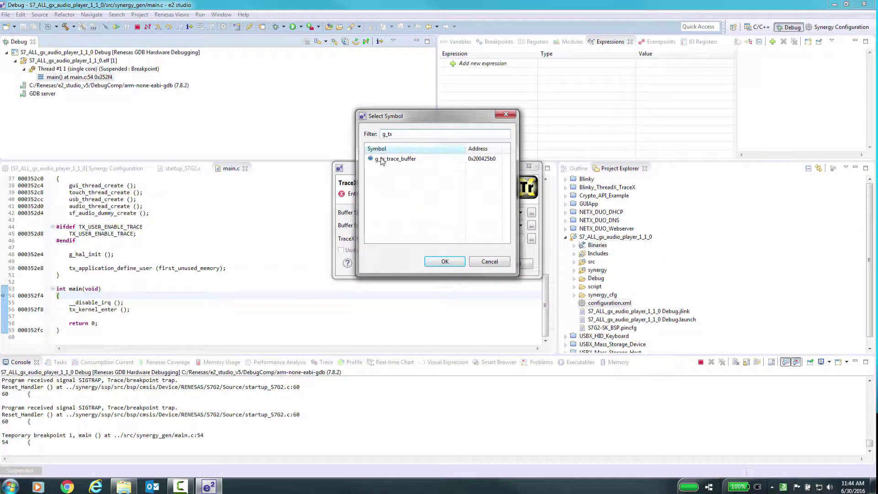
click(385, 163)
double_click(384, 163)
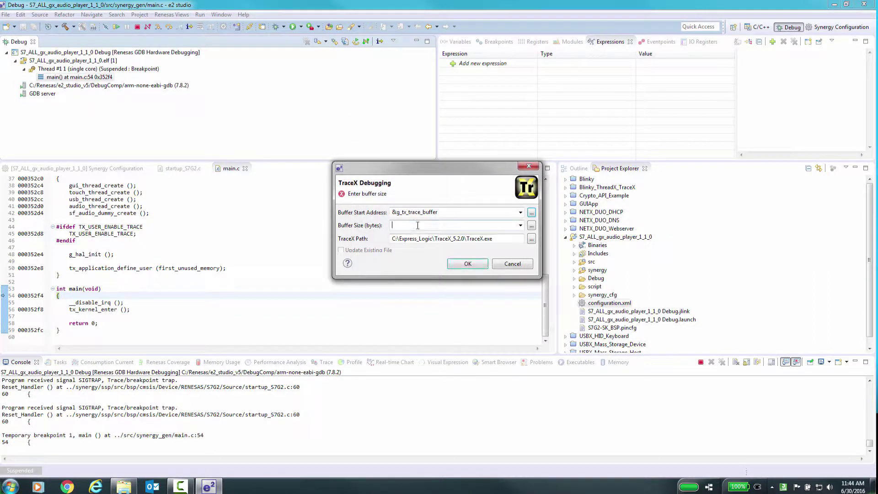
text(65536)
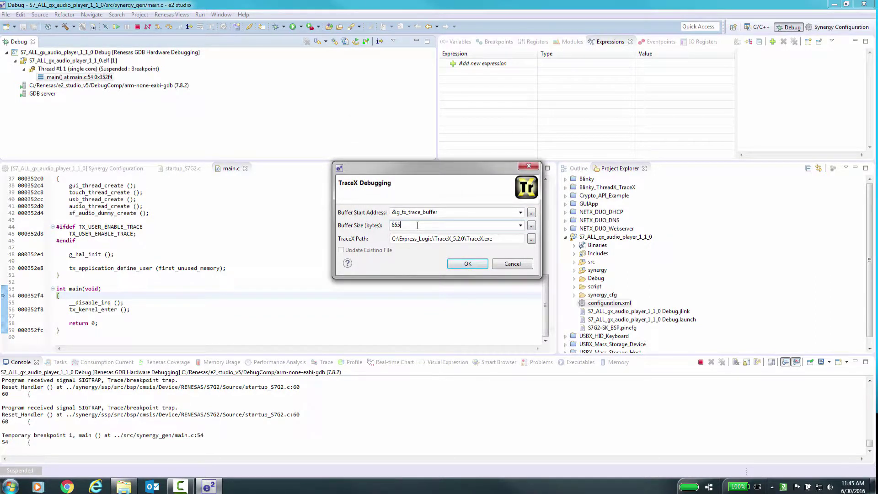
click(477, 266)
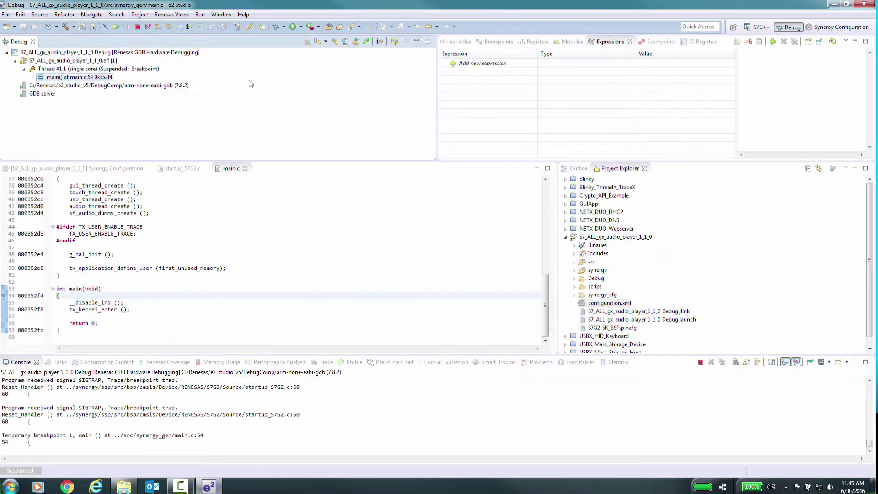
- Resume the audio player program and update the TraceX data while it runs
click(117, 28)
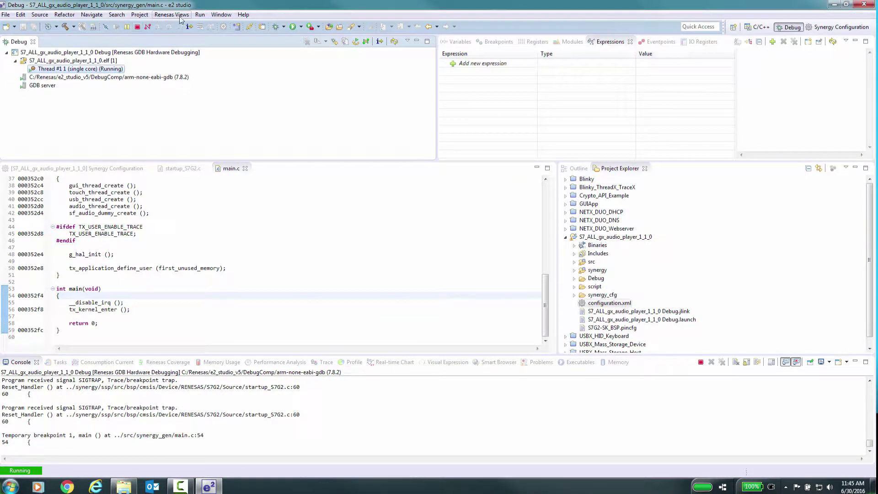
click(200, 15)
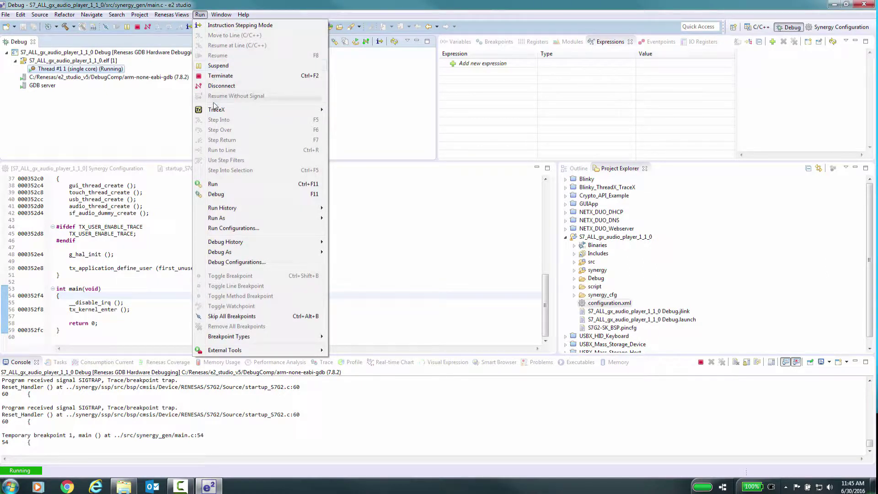
mouse_move(265, 110)
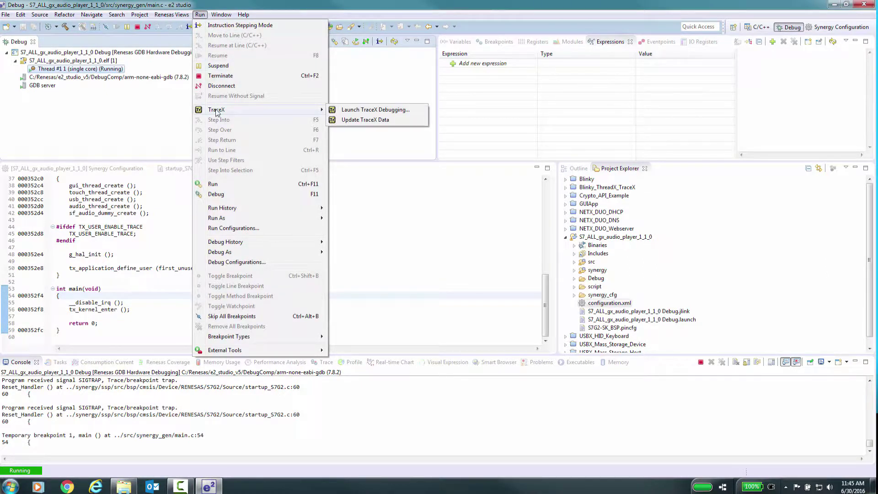
click(360, 121)
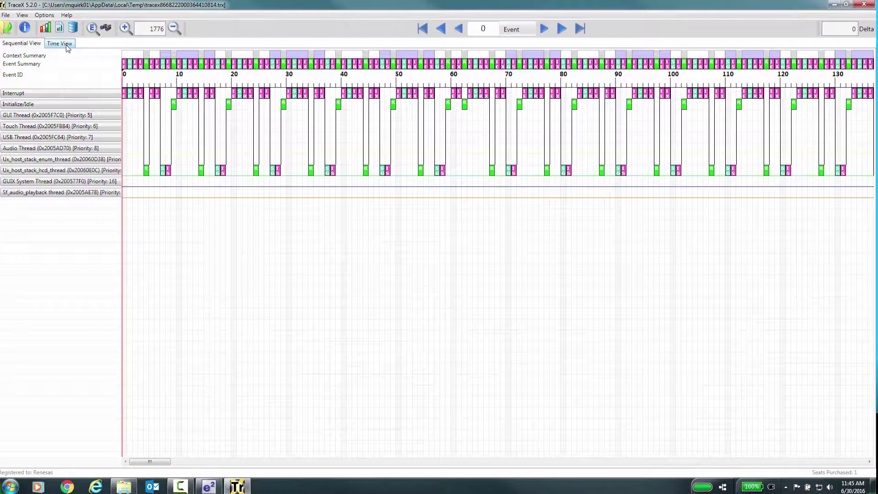
- Show the captured trace in Time View and examine thread and interrupt activity at different zoom levels
click(67, 46)
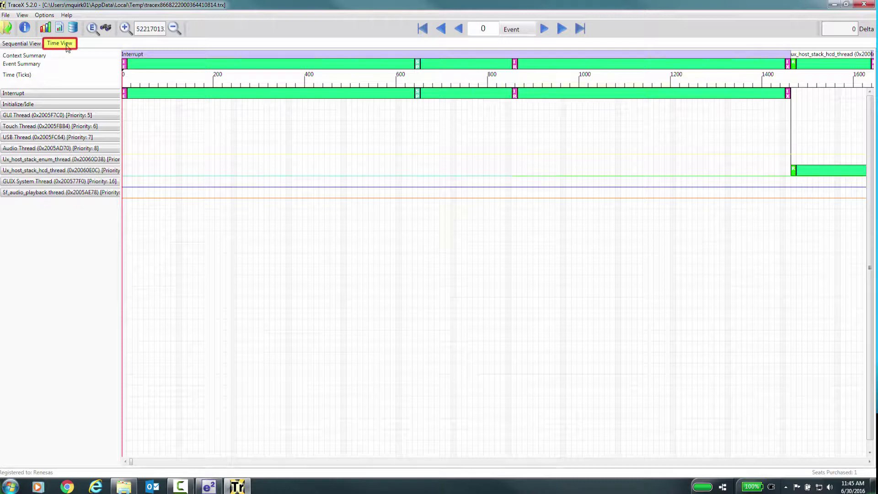
click(124, 29)
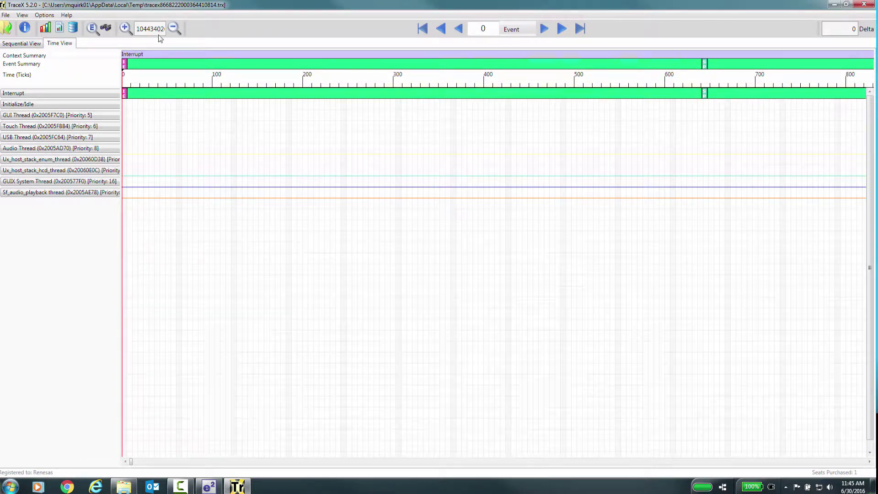
click(174, 29)
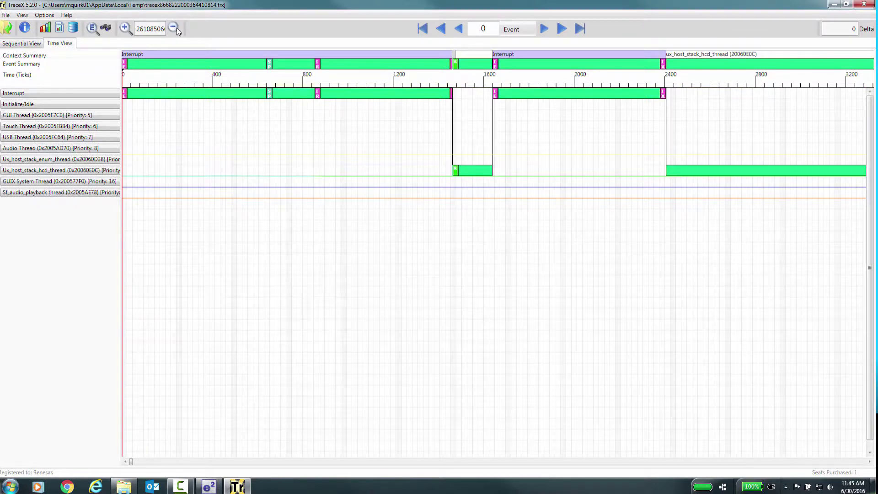
click(174, 29)
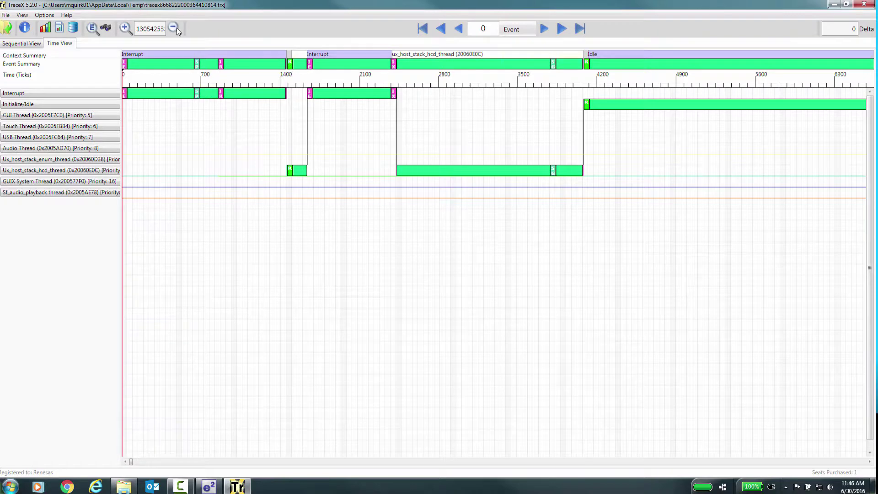
- Show the Execution Profile and Performance Statistics windows and place them side by side below the thread timeline
click(45, 30)
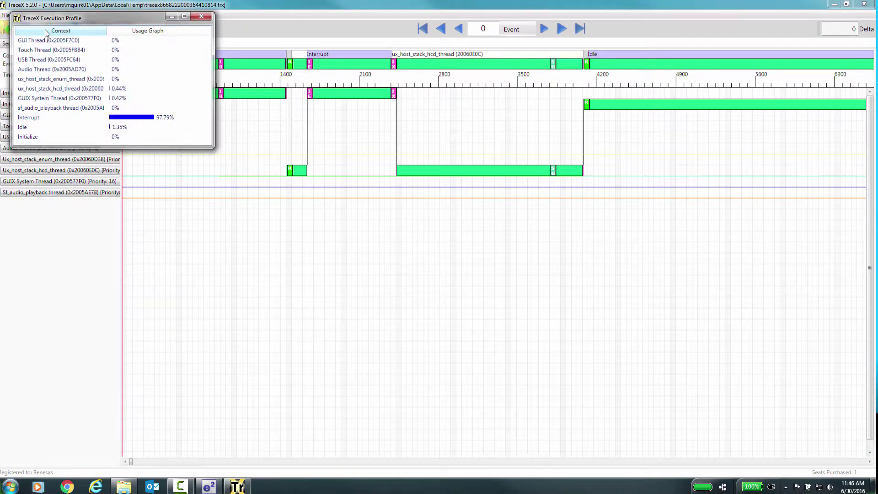
drag(97, 18, 108, 220)
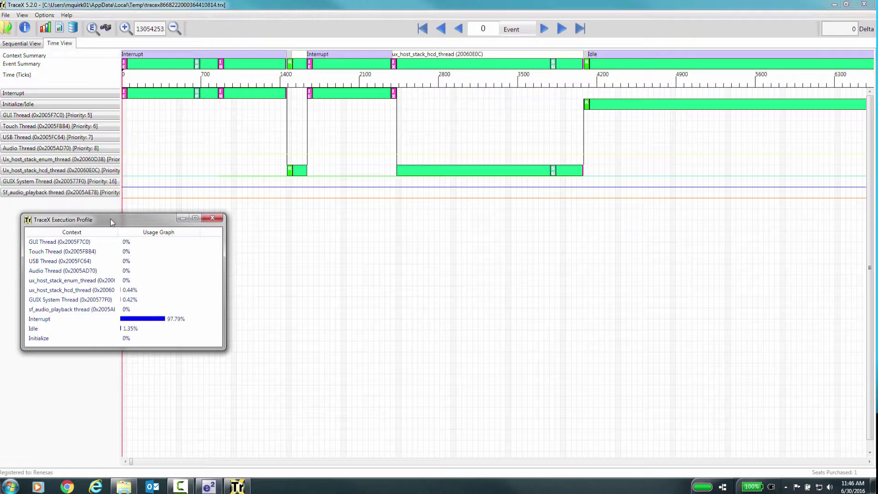
click(60, 29)
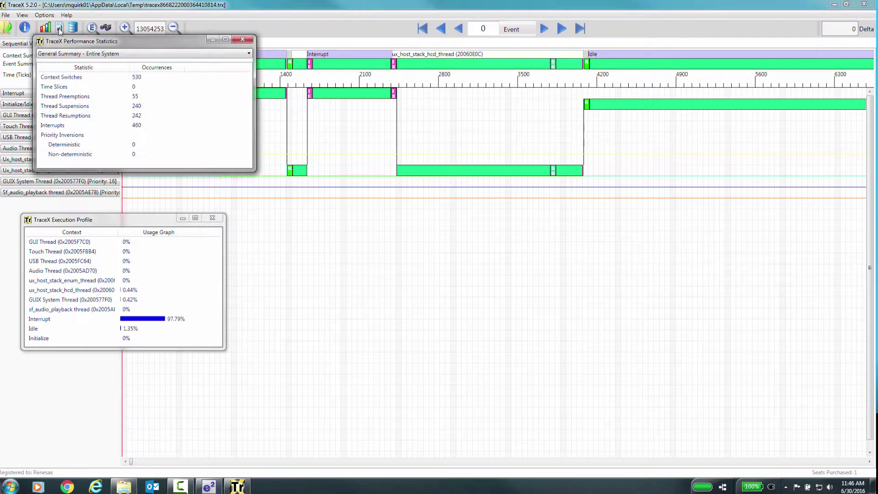
drag(93, 42, 293, 221)
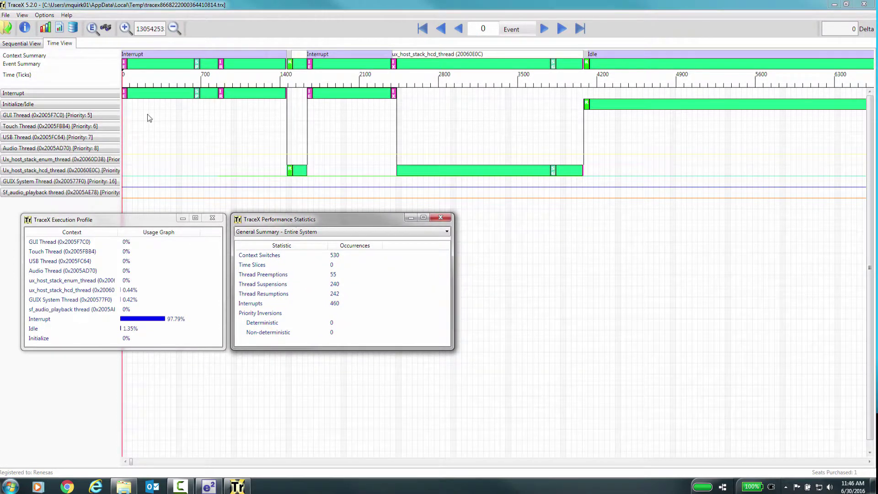
- Show the Thread Stack Usage window and place it below the timeline beside the other analysis windows
click(74, 30)
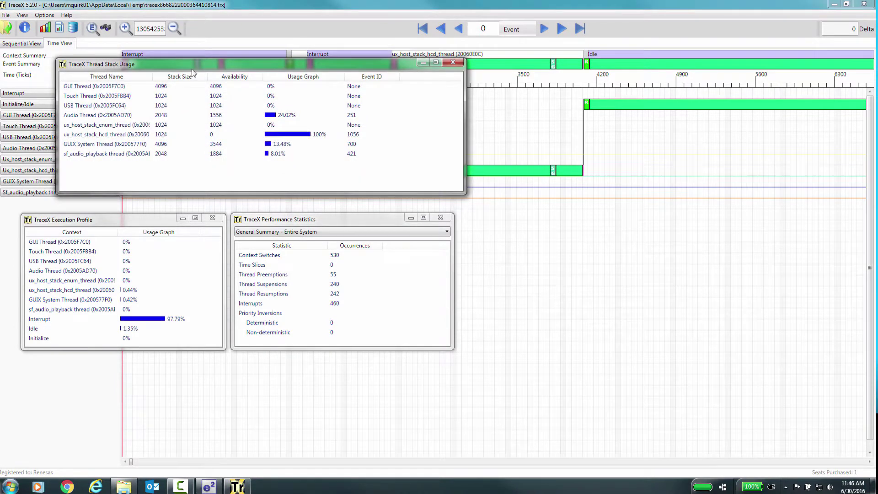
drag(216, 64, 551, 315)
drag(560, 304, 552, 257)
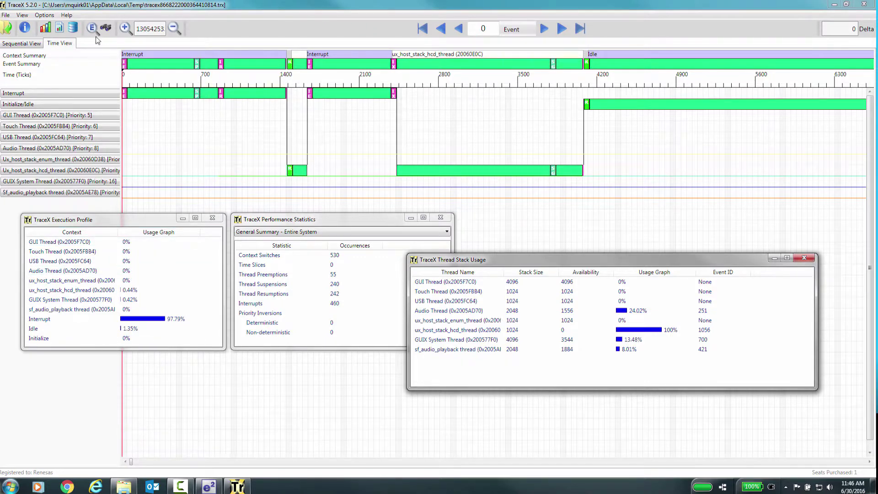
- Set the trace's ticks-per-microsecond conversion and measure the interval from the end of the first interrupt block to the end of the second
click(44, 15)
mouse_move(76, 26)
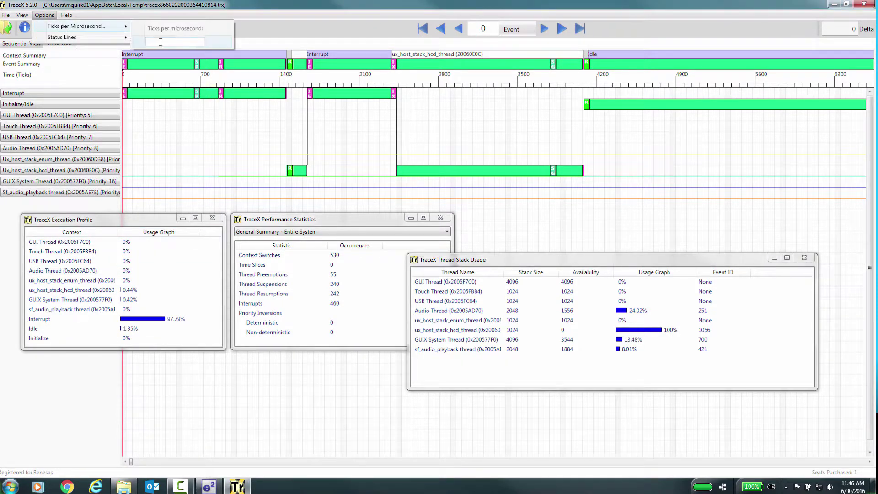
text(000)
key(Return)
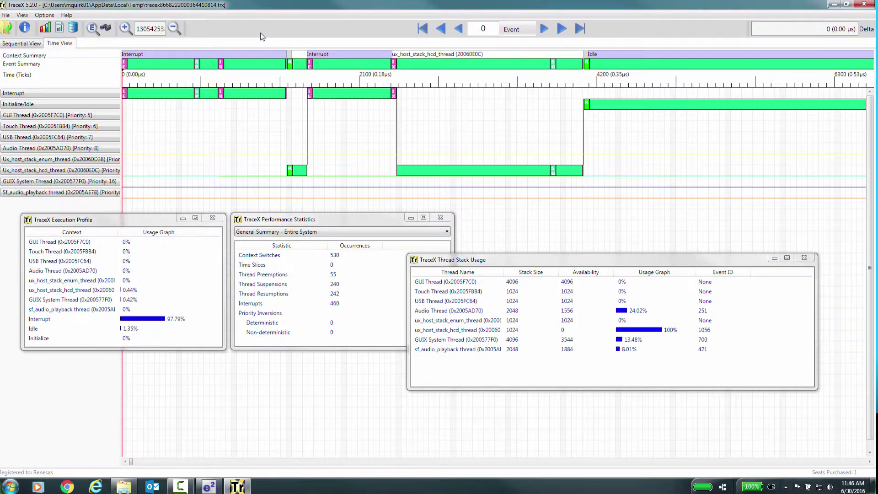
drag(286, 98, 399, 101)
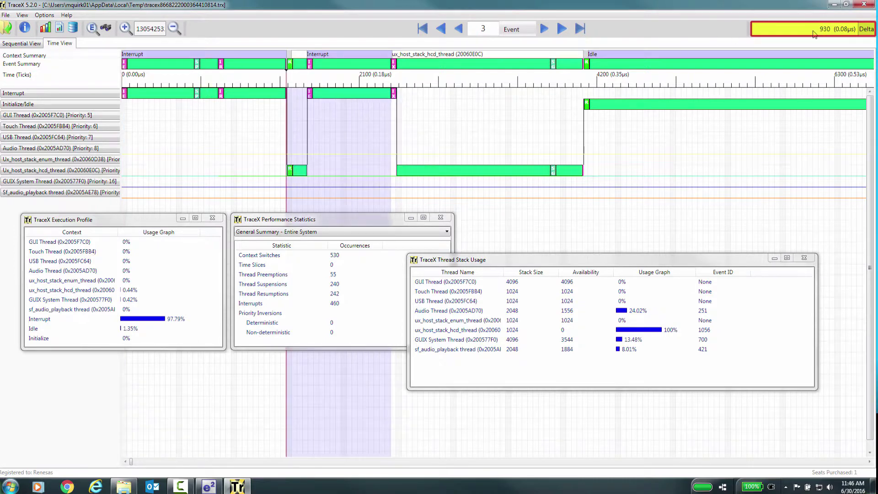
mouse_move(126, 97)
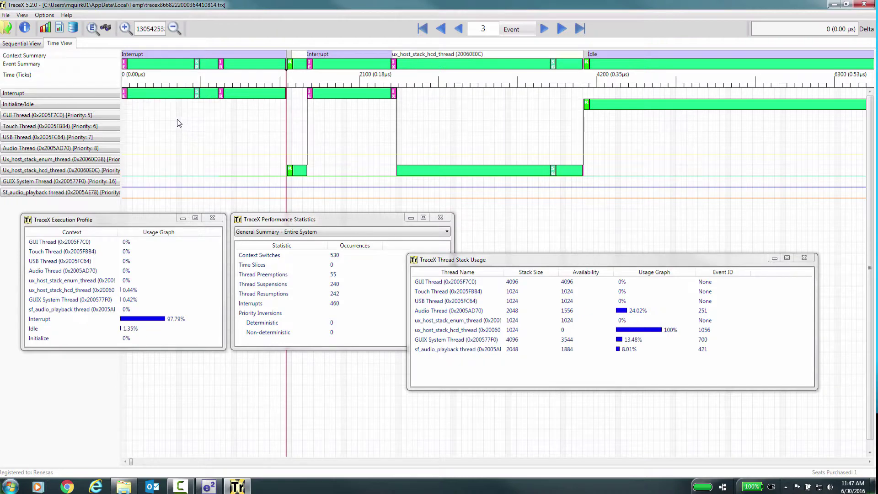
- Show the trace in Sequential View, compare event density at different zoom levels, and inspect the idle event near event ID 29
click(24, 45)
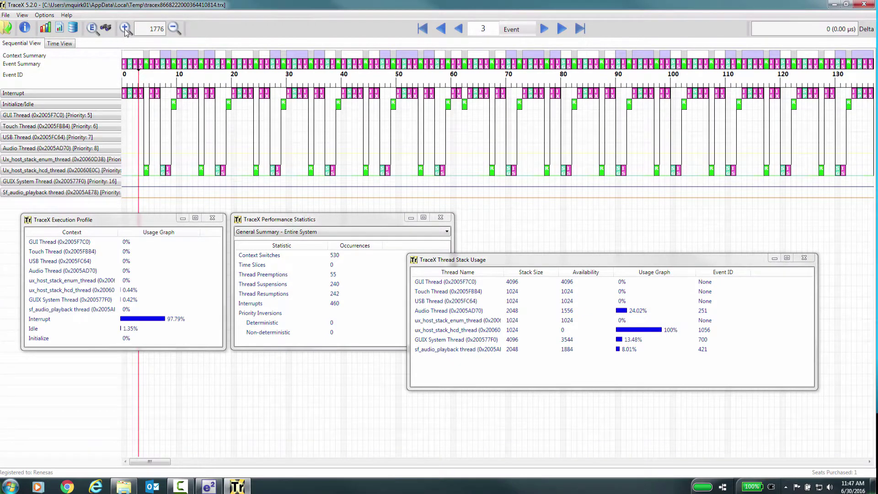
click(182, 31)
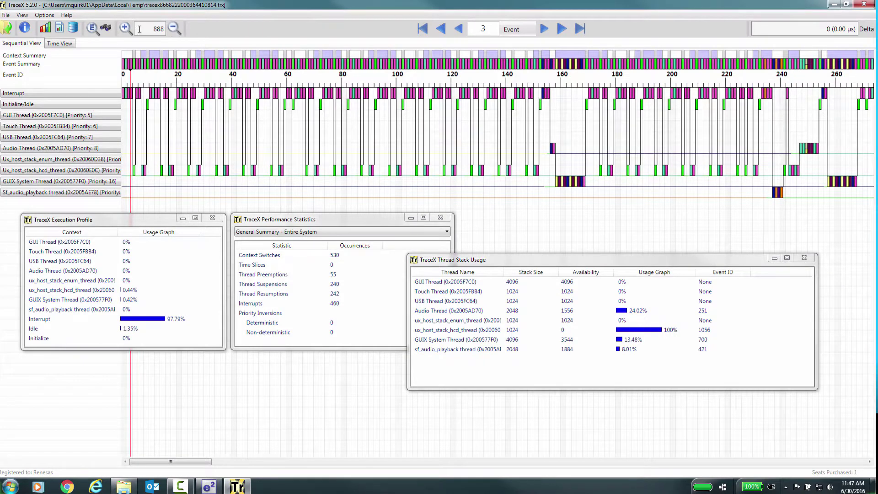
click(125, 29)
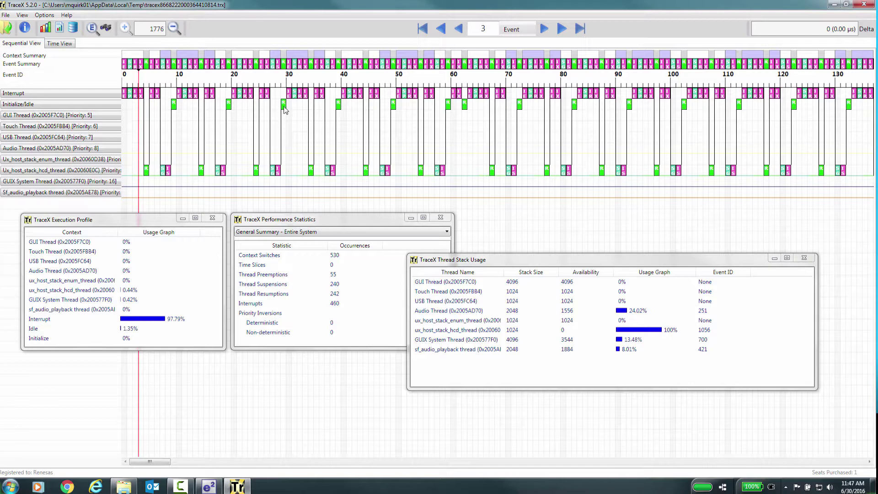
mouse_move(284, 109)
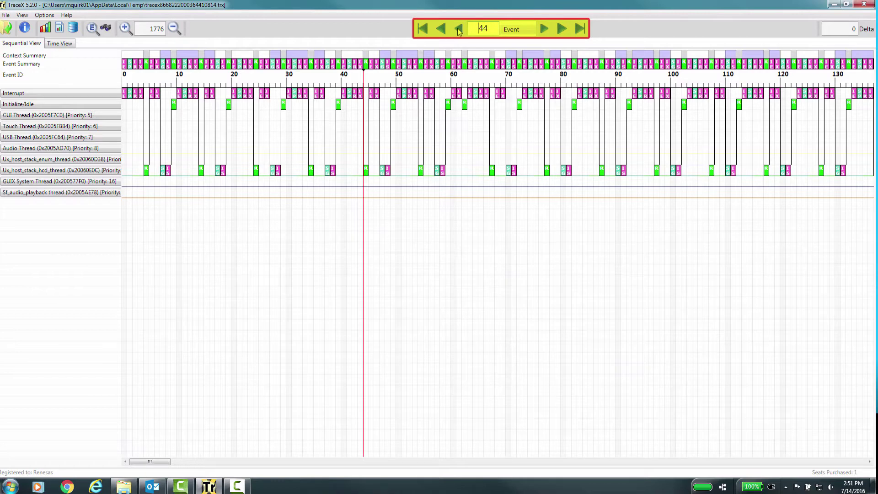
- Step back from event 44 and move forward through the trace to event 181 with the event navigation controls
click(459, 29)
click(580, 29)
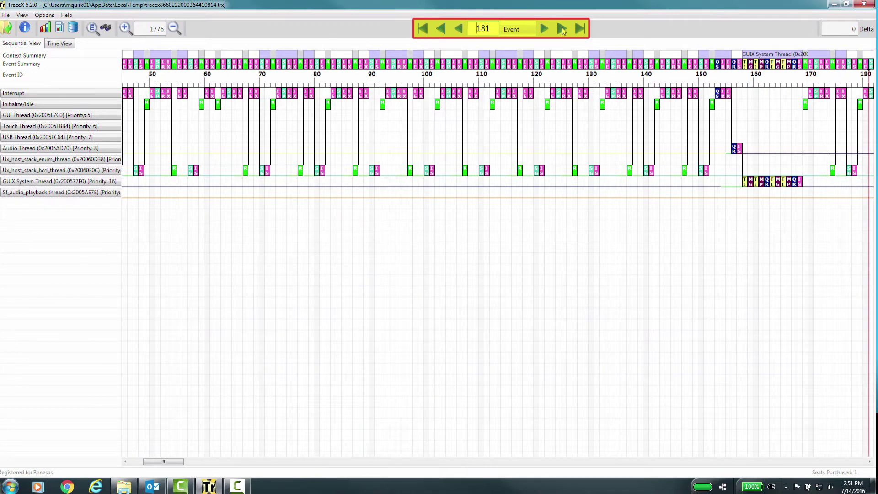